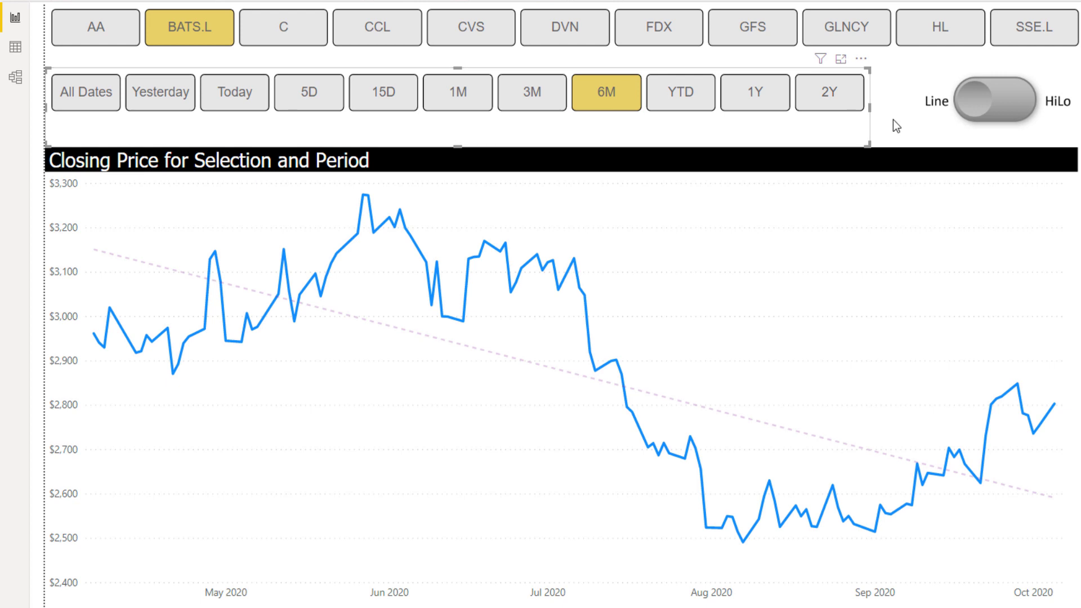
- Bring up the 'Dynamic Date Range Slicer- Query M' forum post and read its M code and DAX measure
mouse_move(740, 266)
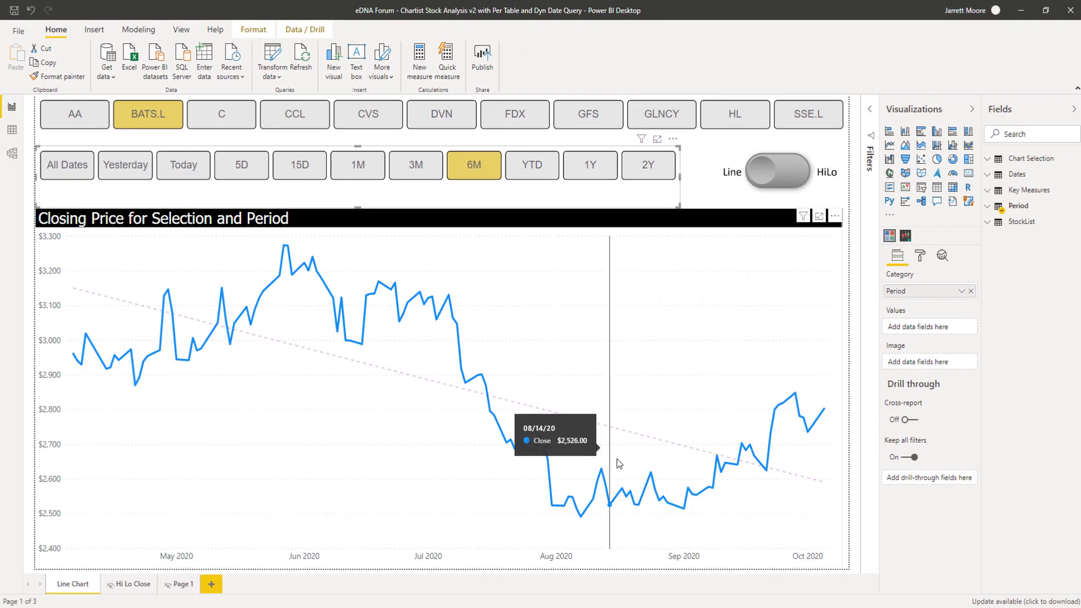
mouse_move(539, 606)
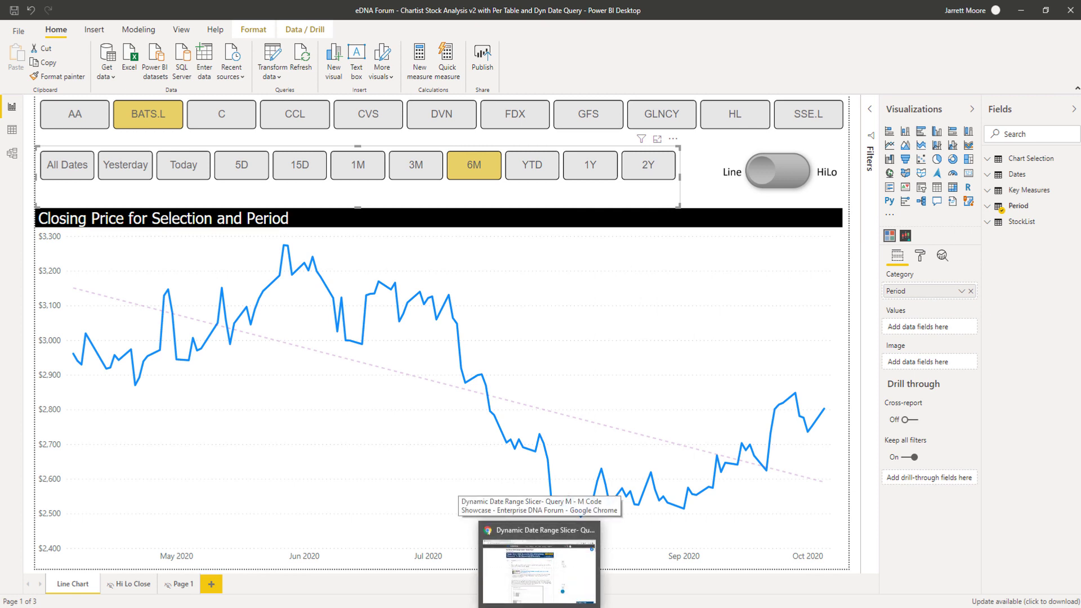
click(539, 585)
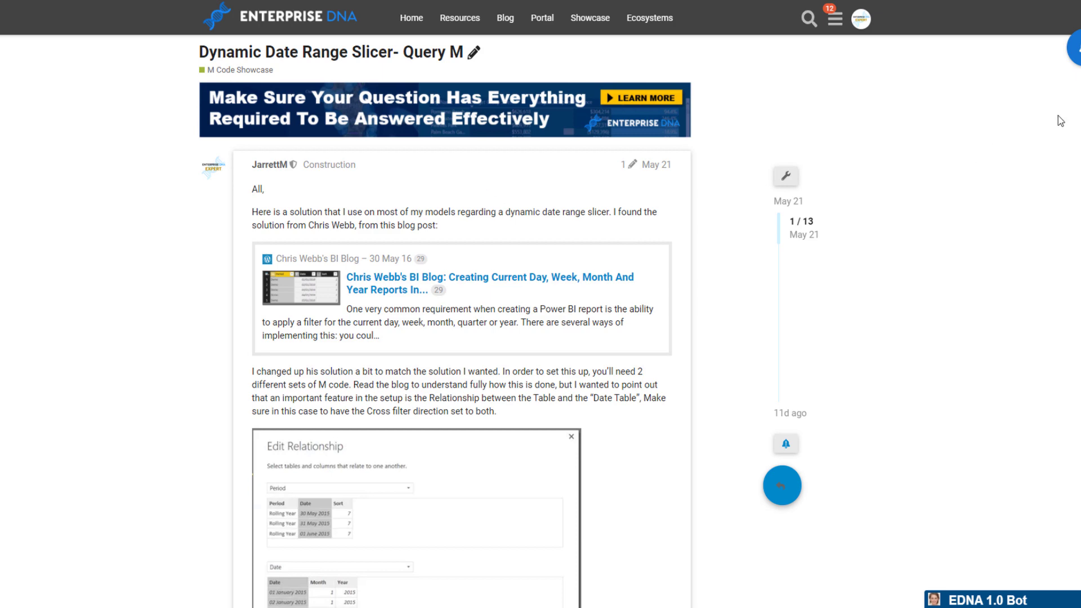
scroll(445, 321, down, 14)
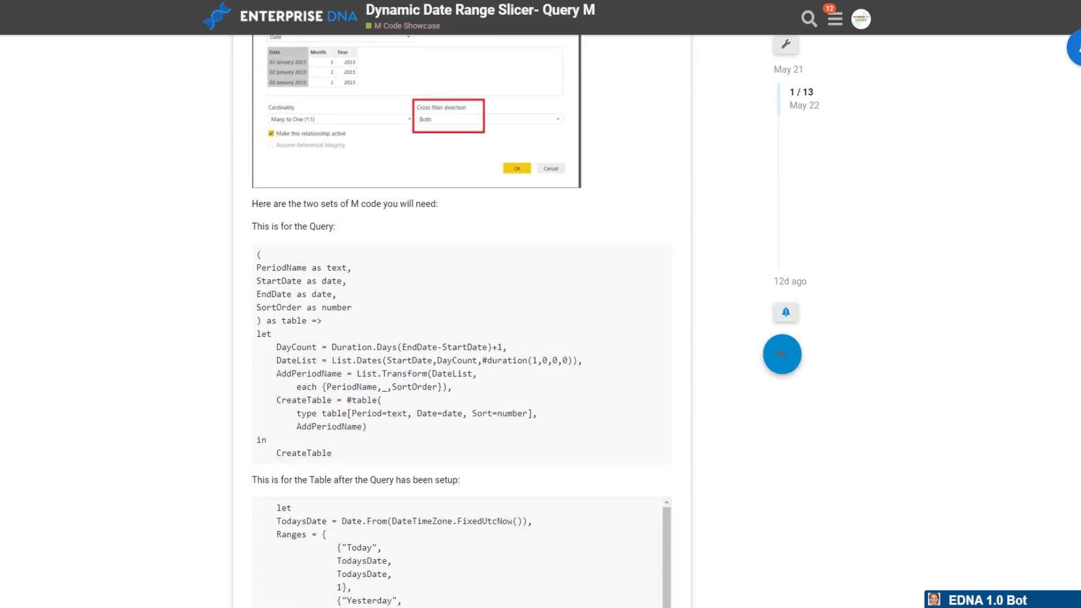
scroll(461, 321, down, 2)
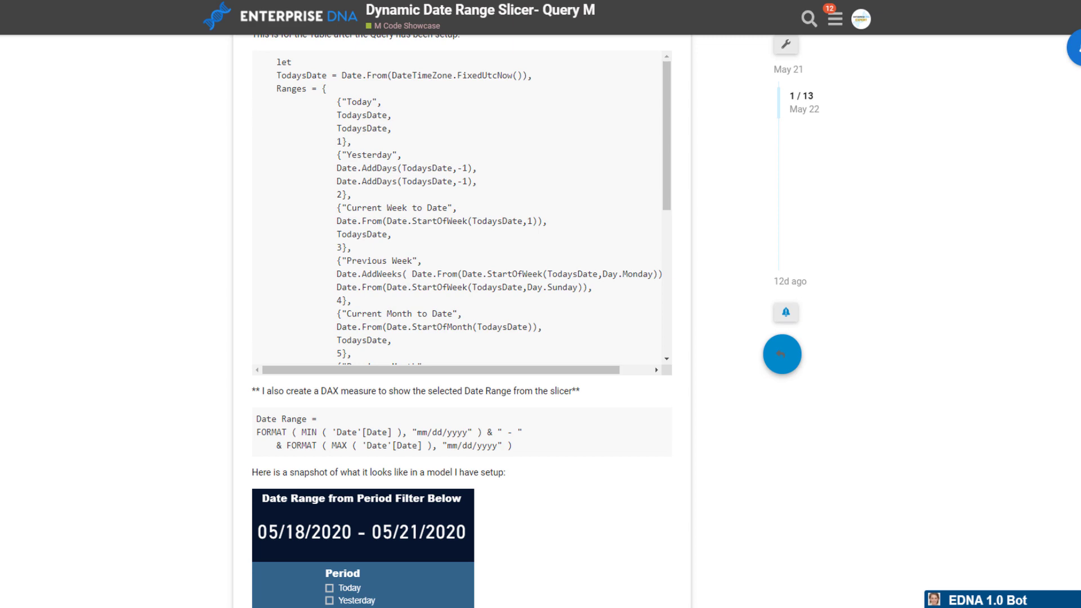
scroll(462, 321, down, 10)
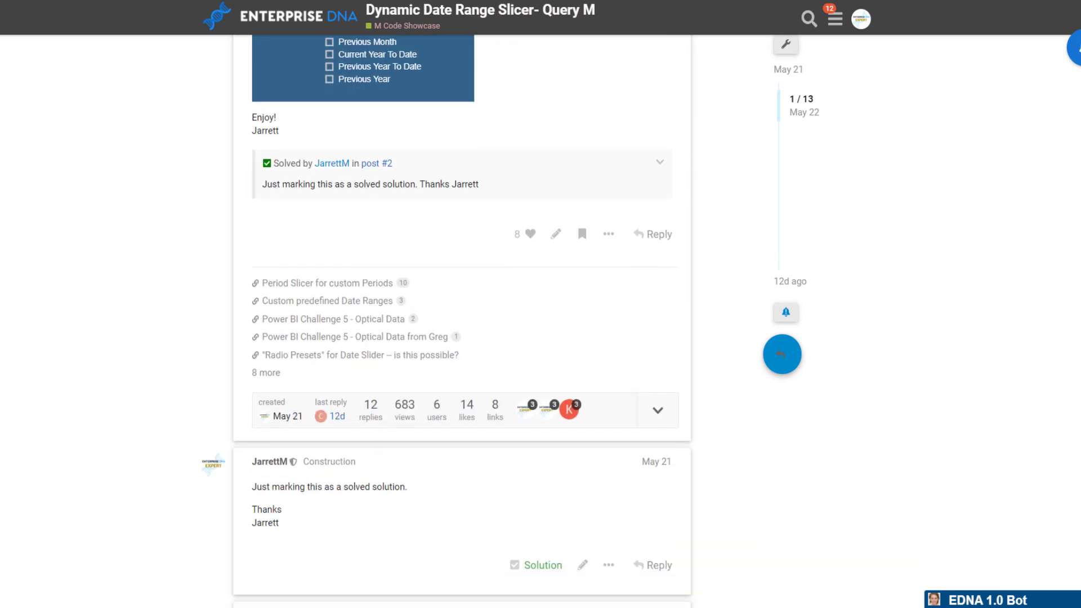
scroll(462, 321, down, 4)
key(Home)
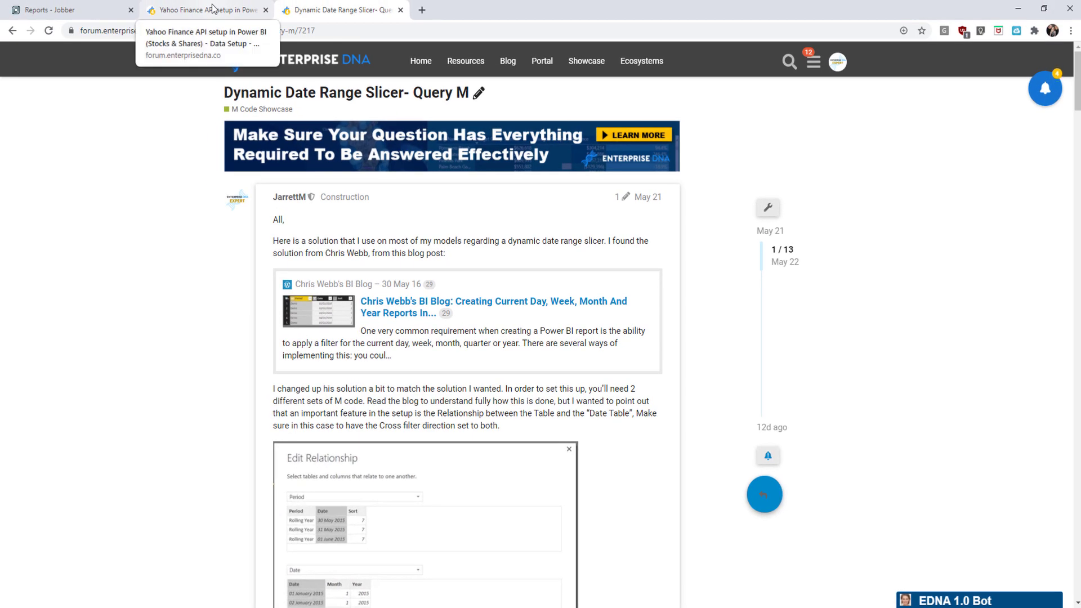
- Read through the Yahoo Finance API forum thread's replies and code samples
click(213, 8)
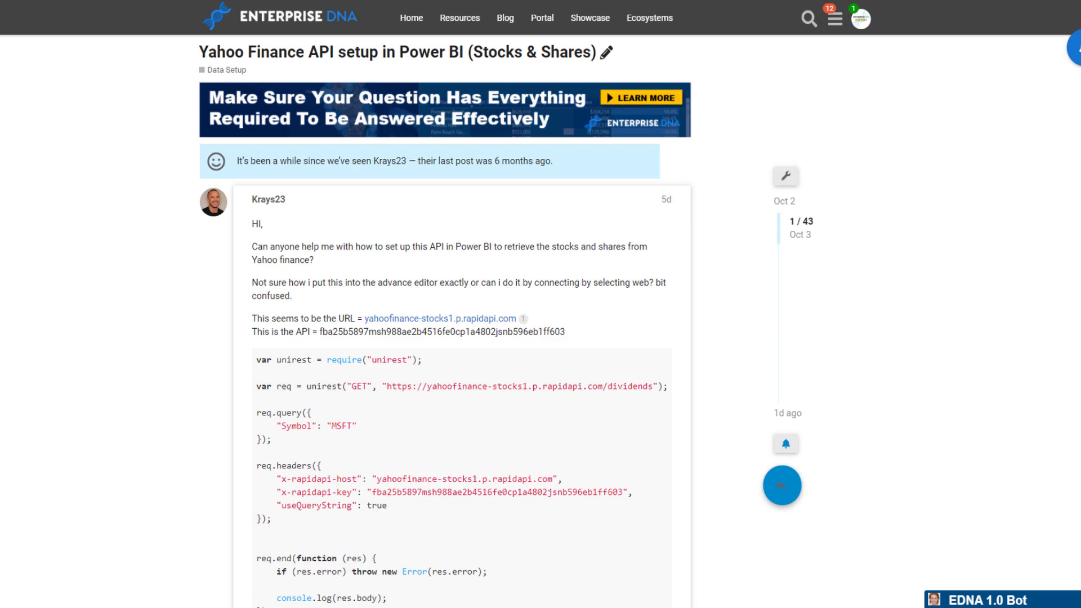
scroll(462, 337, down, 20)
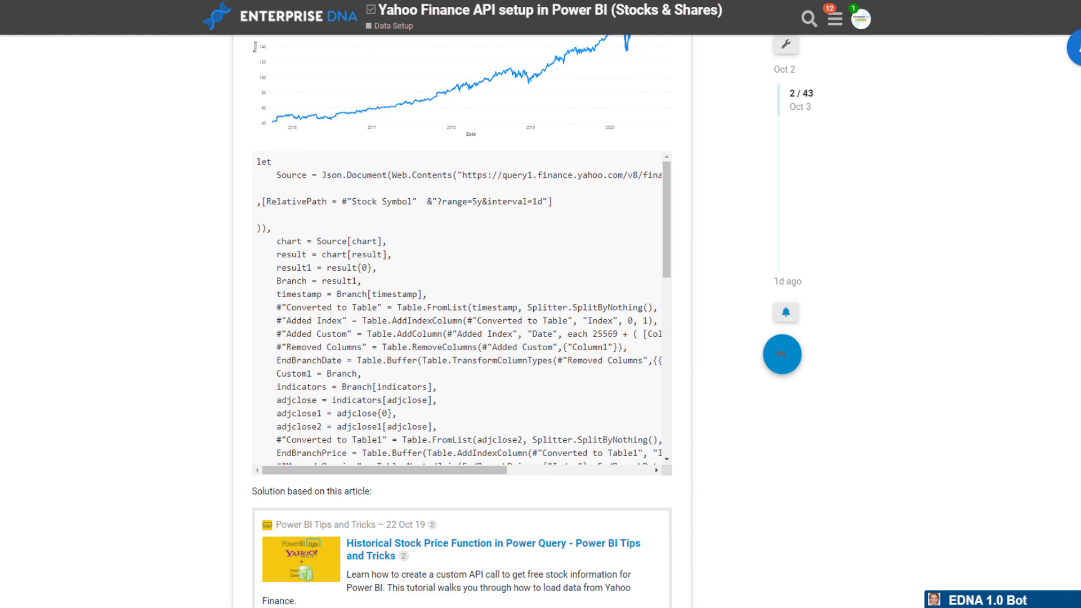
scroll(461, 338, up, 20)
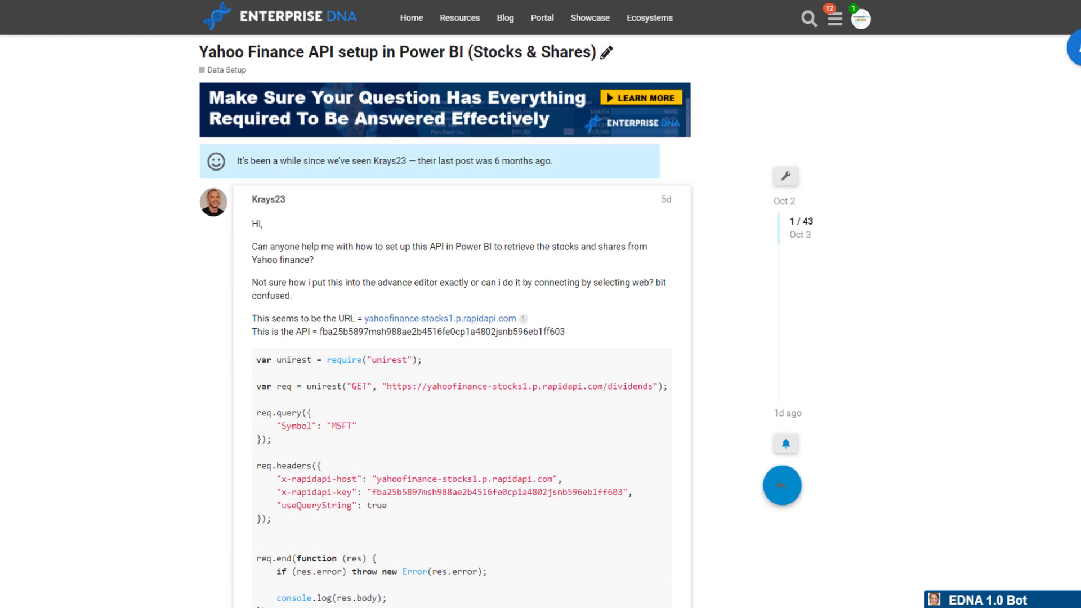
scroll(461, 337, down, 20)
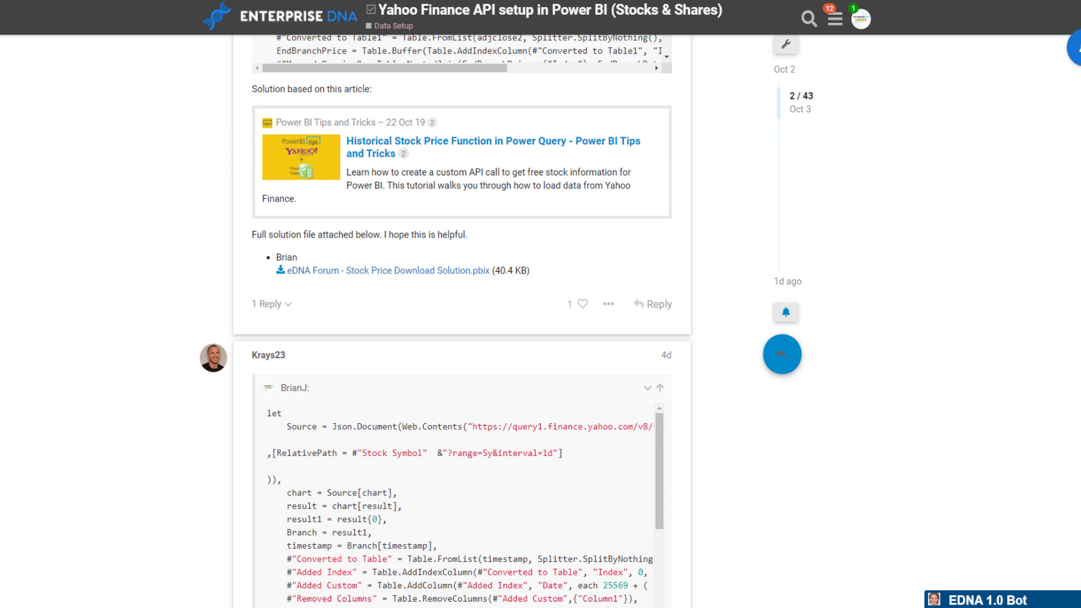
scroll(461, 337, down, 15)
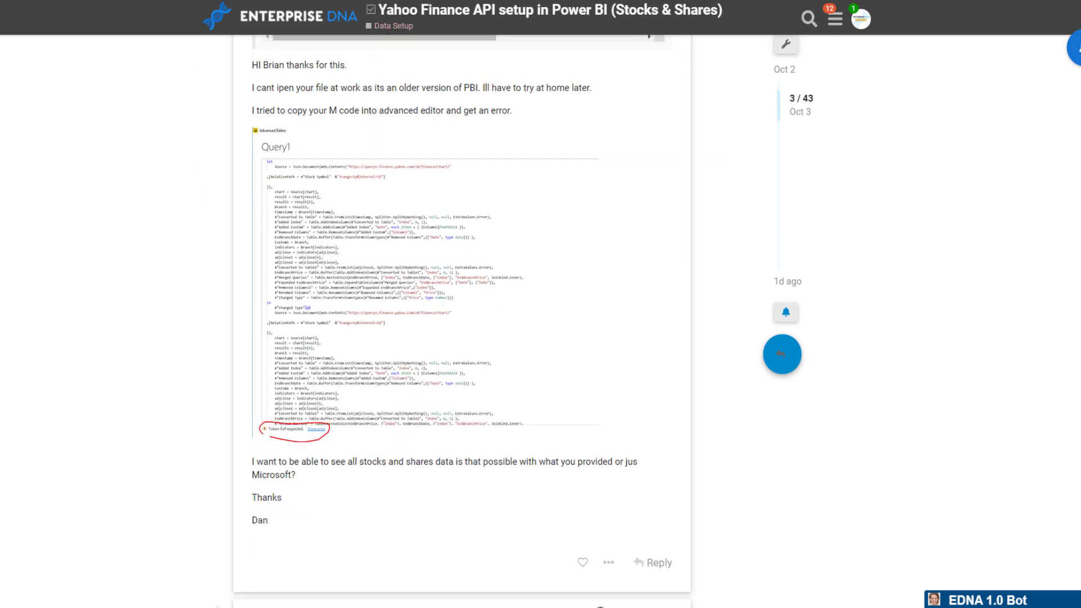
scroll(462, 338, down, 10)
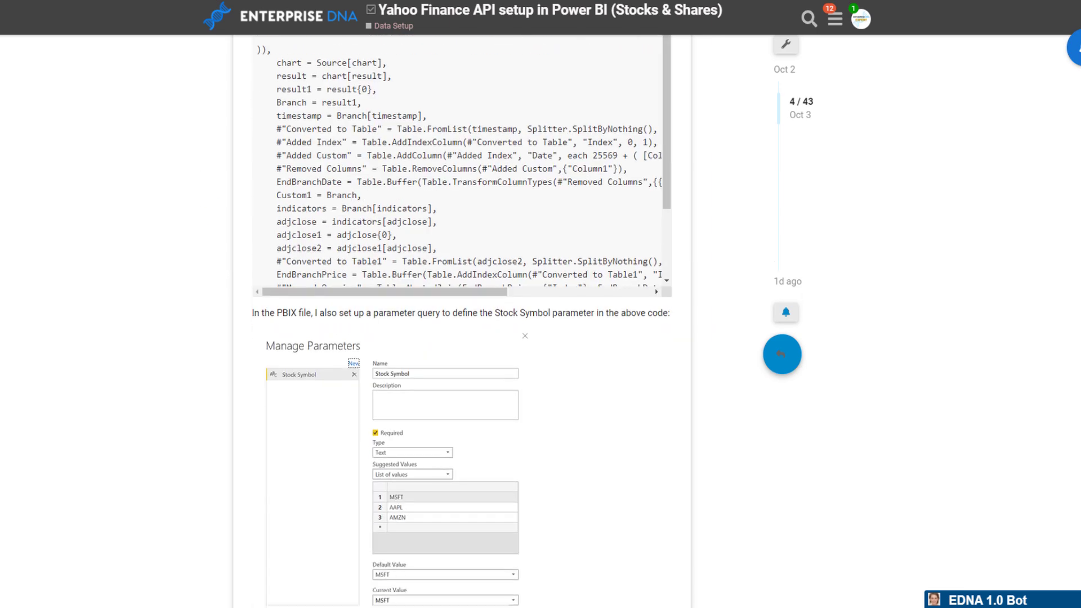
scroll(462, 338, down, 12)
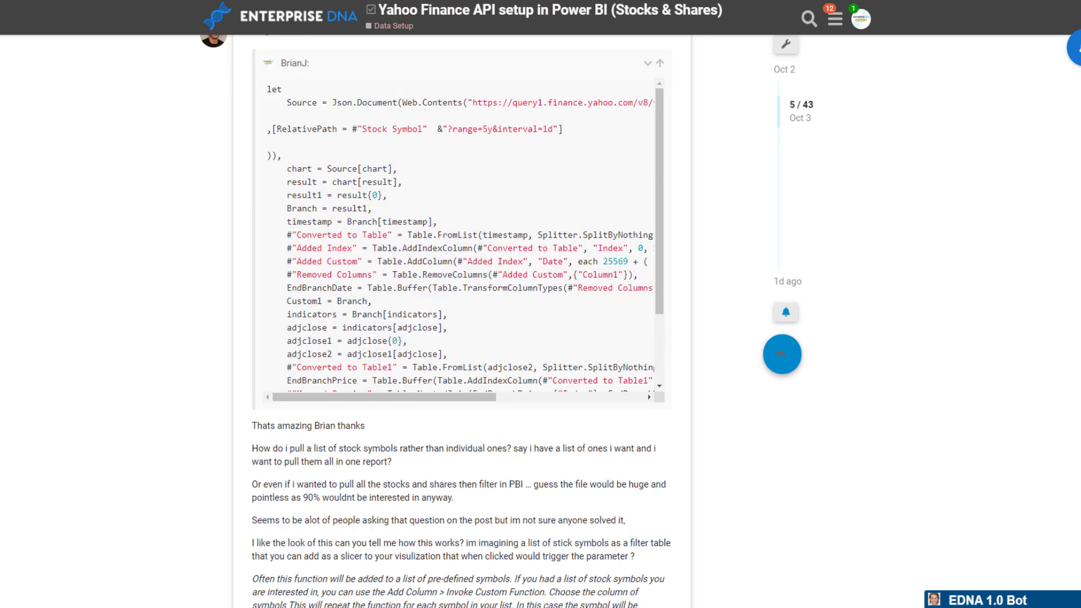
scroll(461, 321, down, 15)
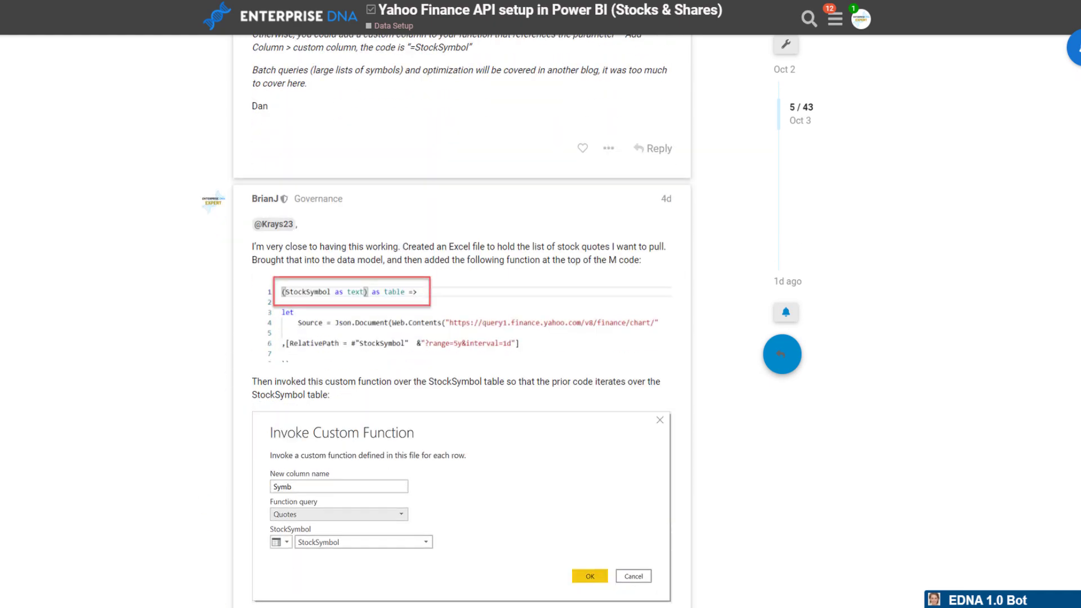
scroll(461, 321, down, 15)
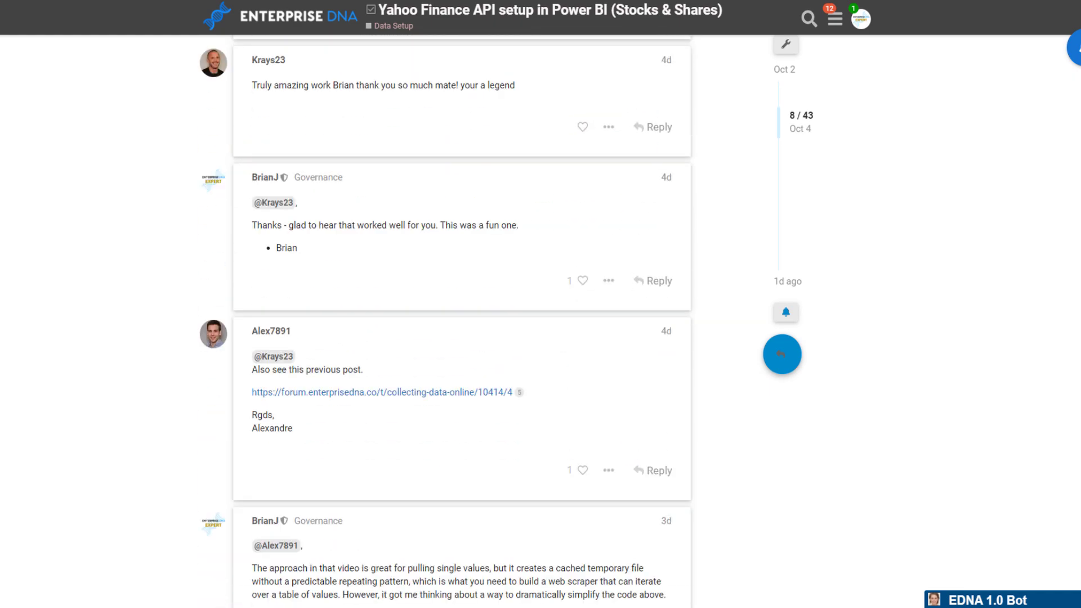
scroll(462, 321, down, 15)
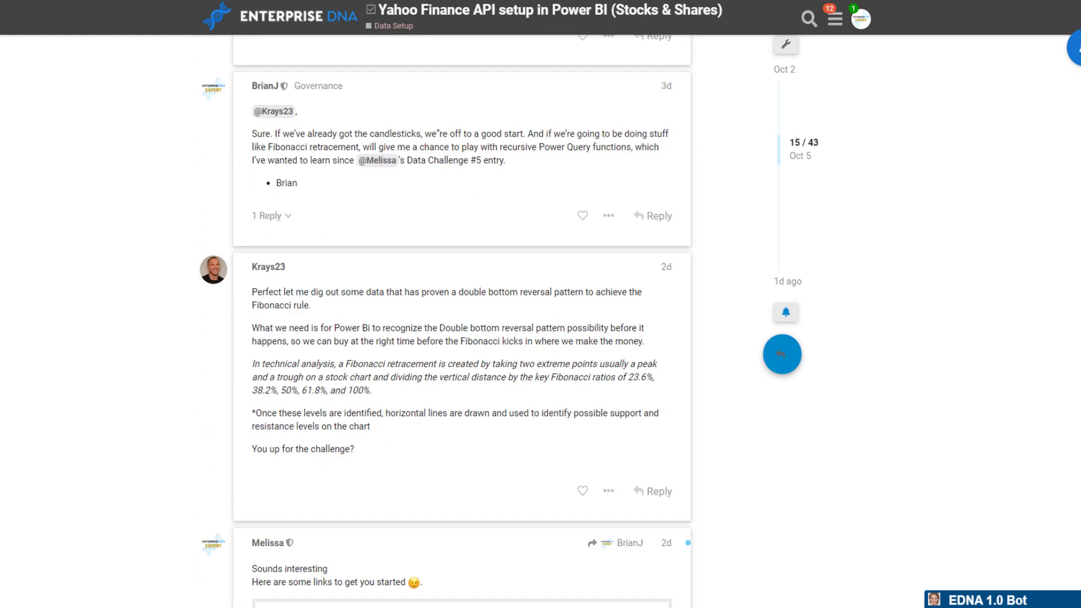
scroll(461, 321, down, 15)
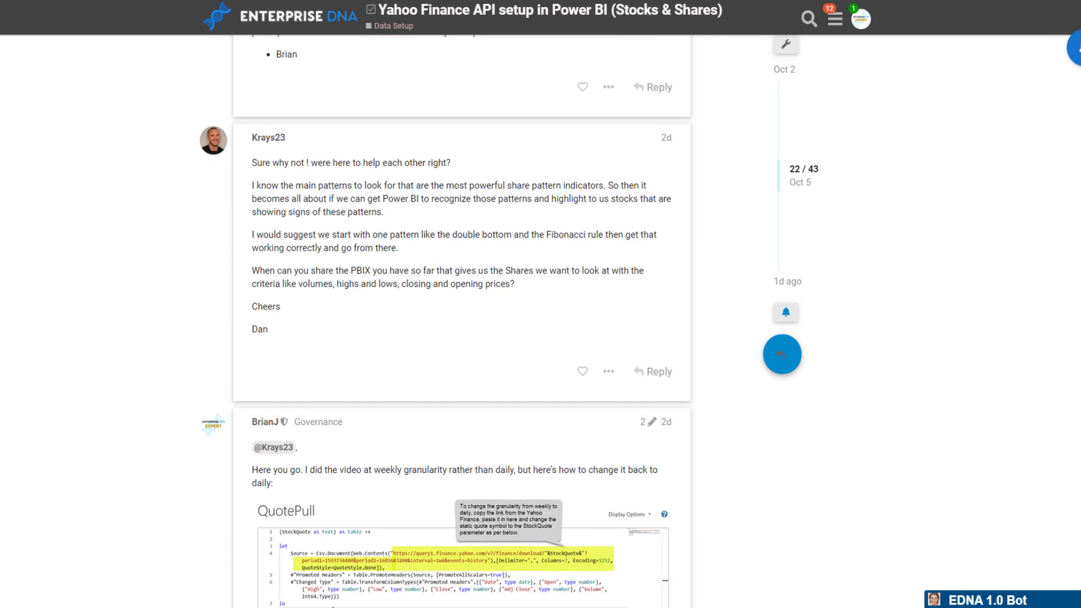
scroll(462, 321, down, 7)
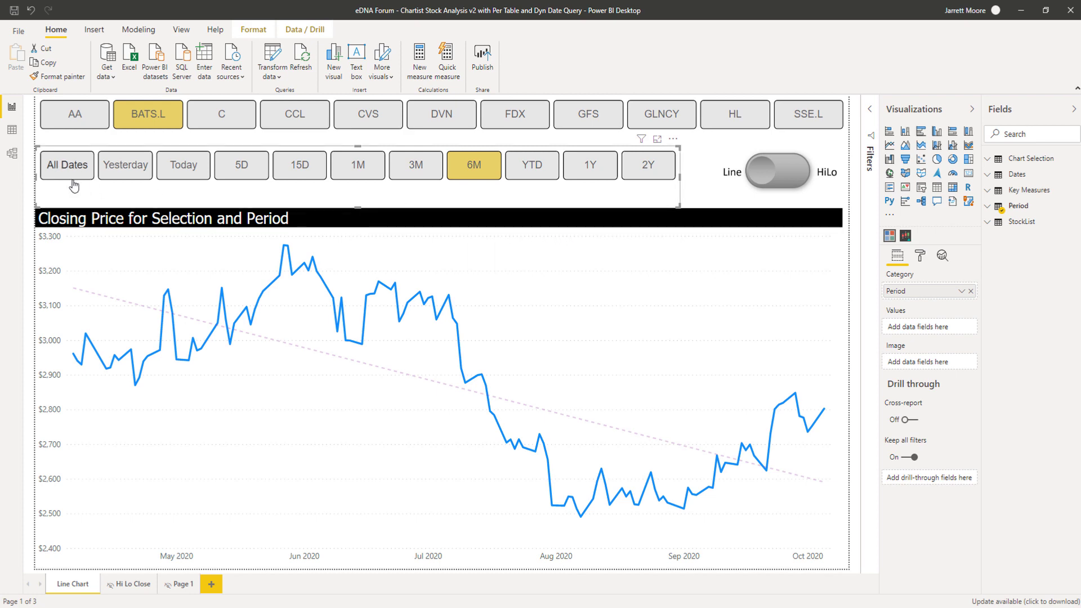
- Check the Period table's fields, then list the Transform data options on the Home ribbon
click(988, 206)
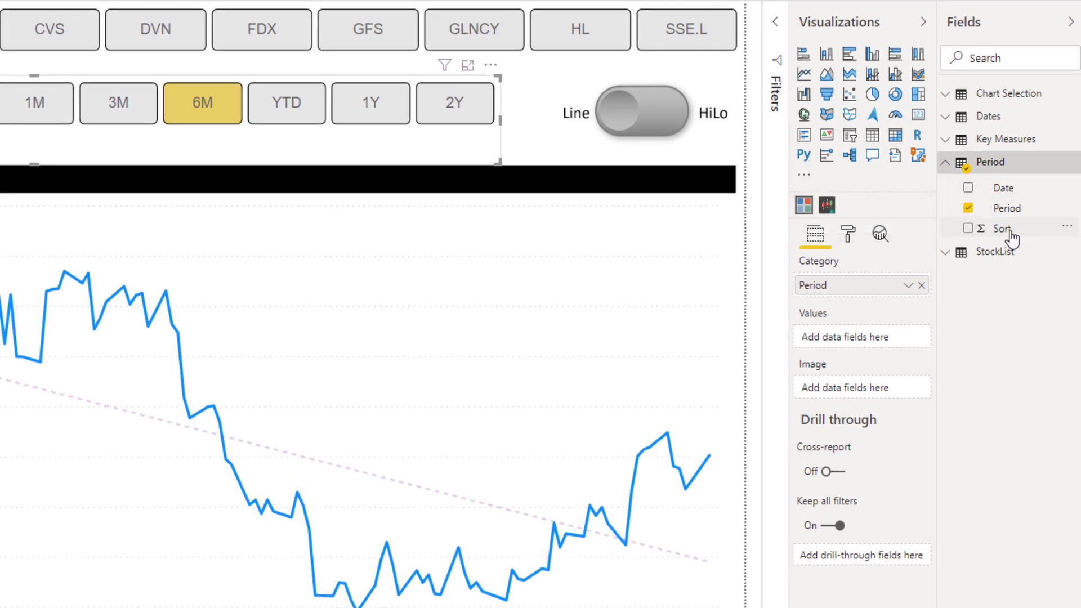
click(946, 162)
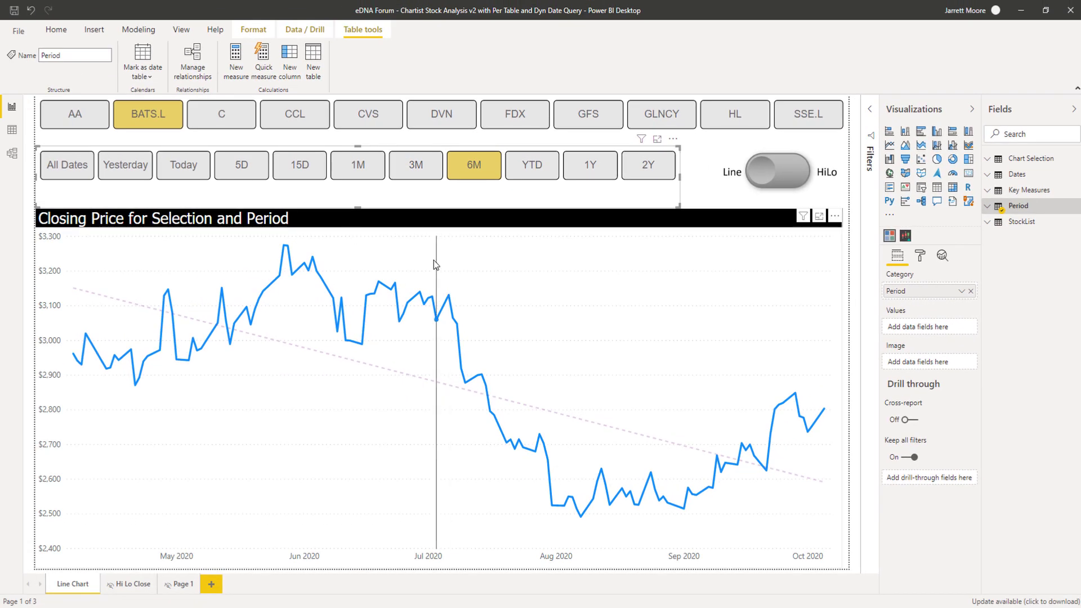
click(56, 30)
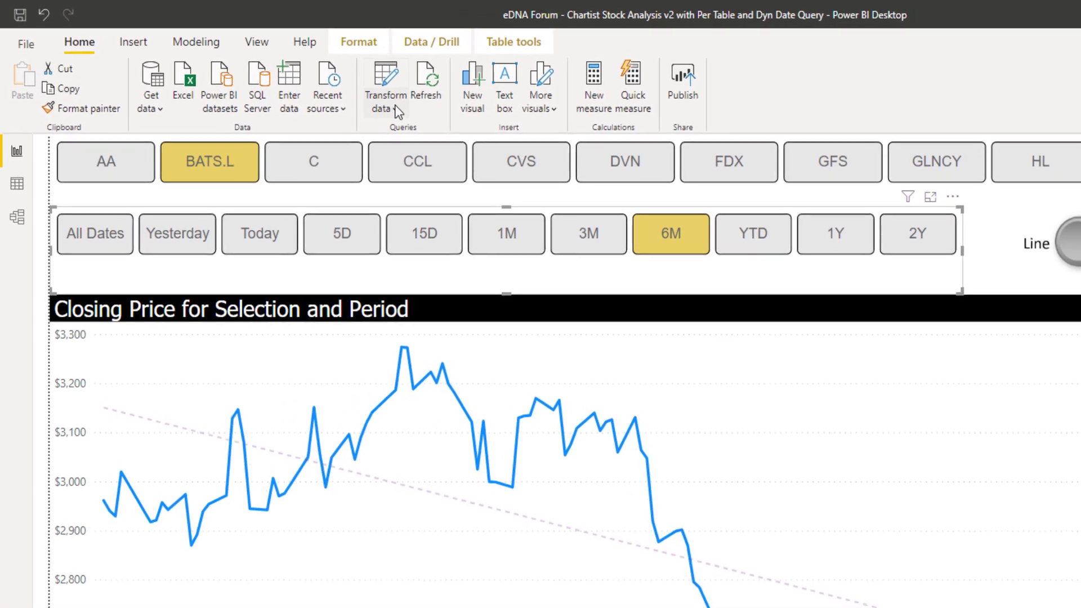
click(272, 74)
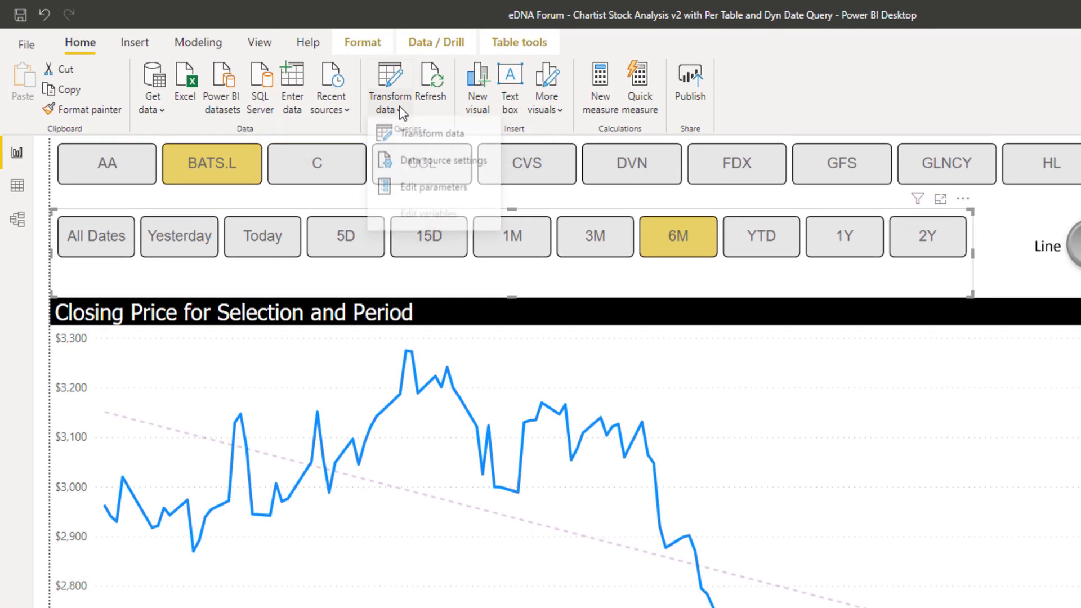
- Open Power Query Editor and review the MinDates query's M code without changes
click(415, 143)
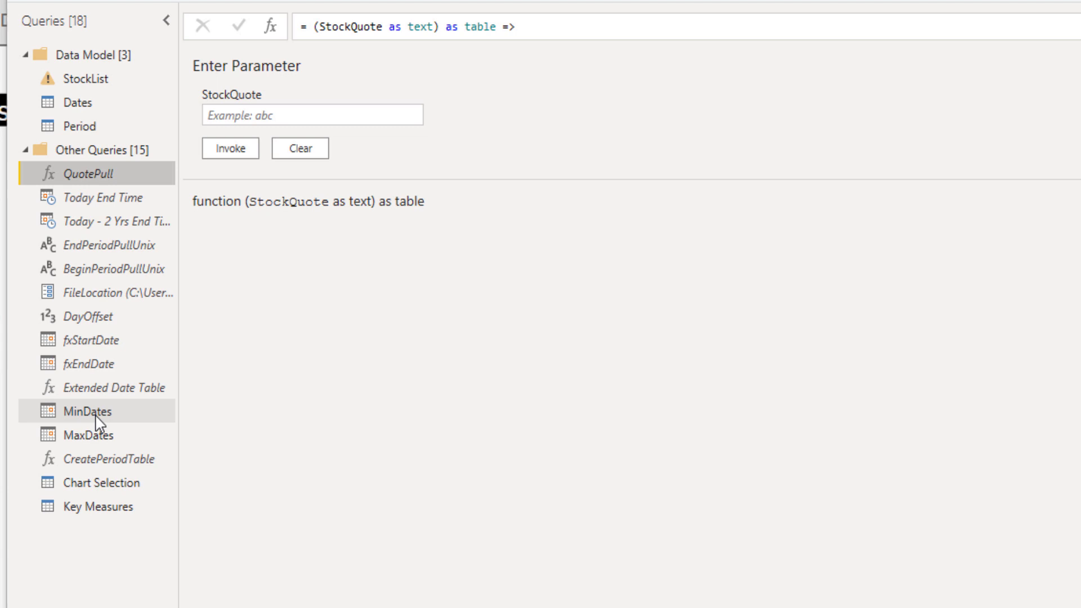
click(96, 415)
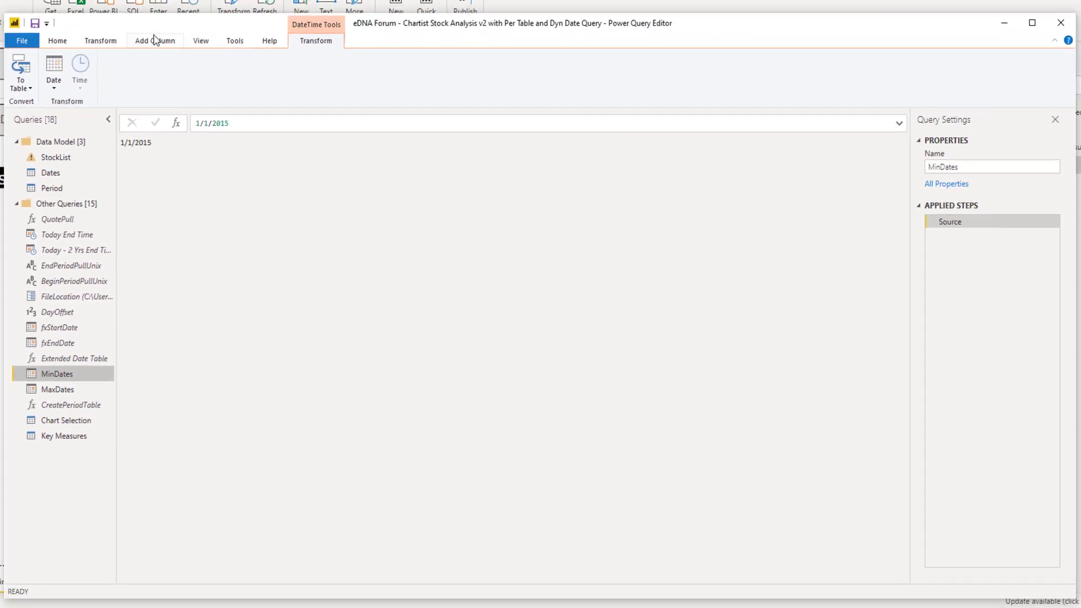
click(57, 41)
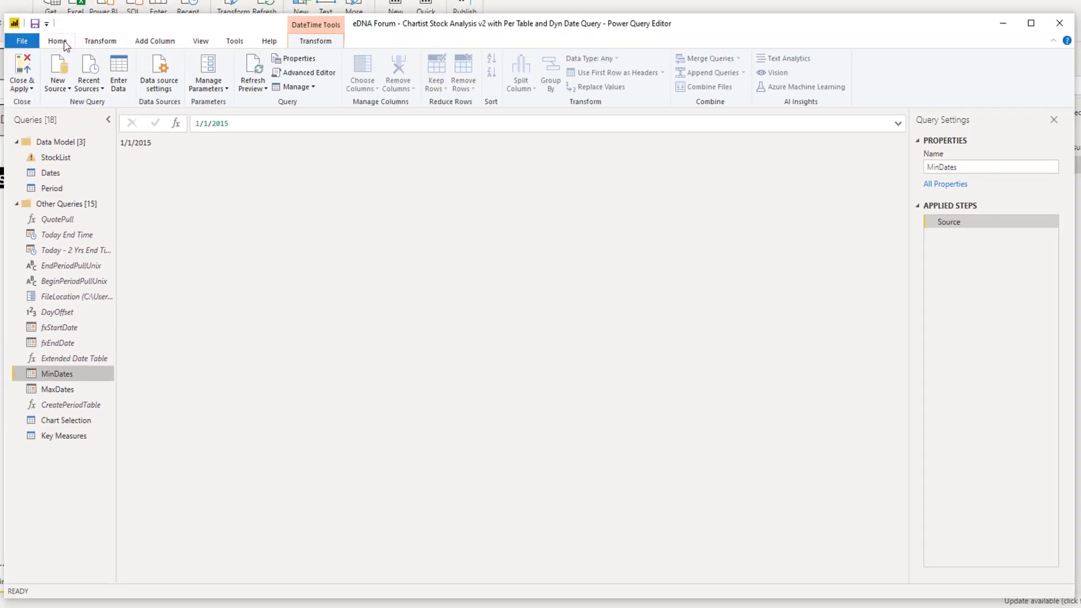
click(304, 72)
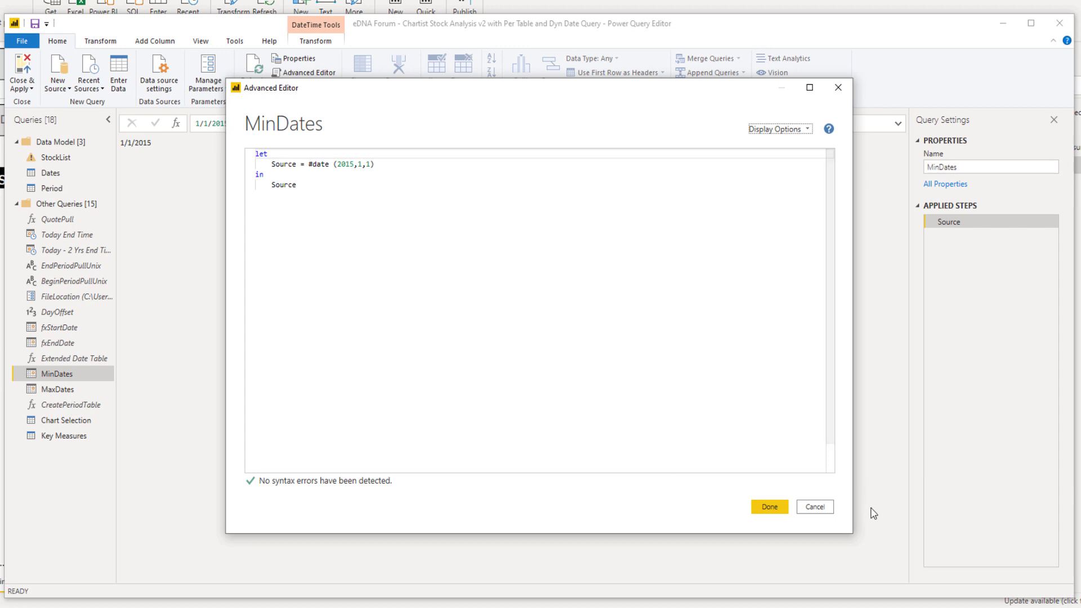
click(769, 508)
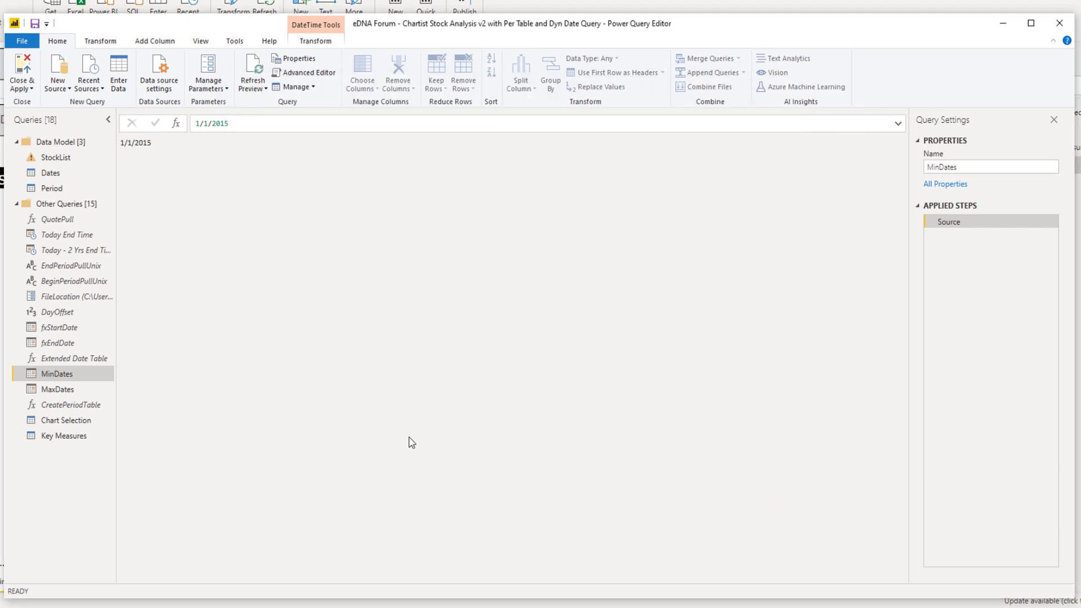
- Review the MaxDates query's M code, which returns 12/31/2021, without changes
click(67, 389)
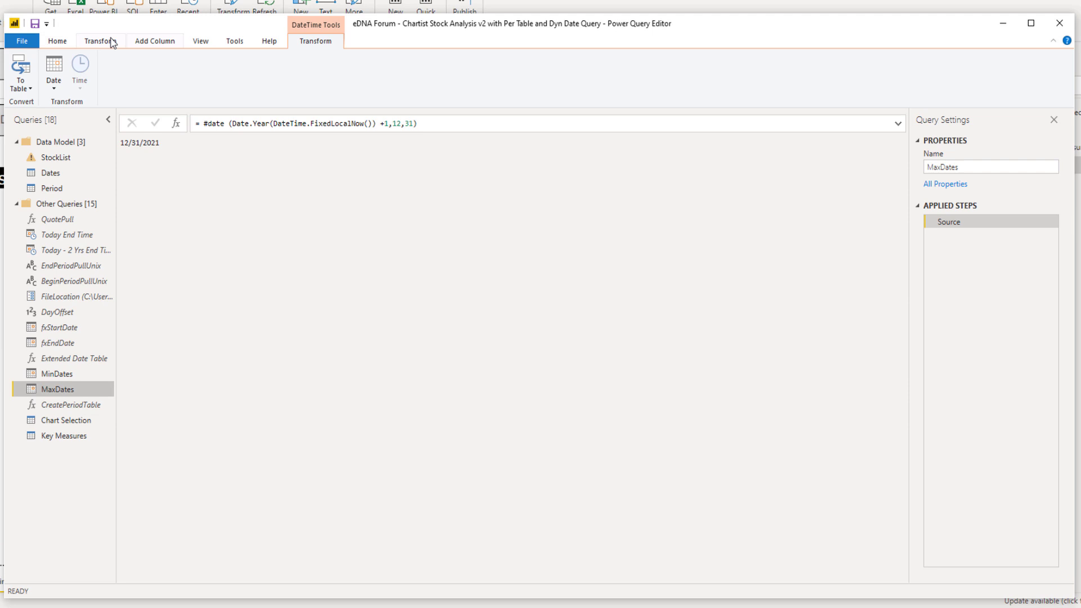
click(57, 41)
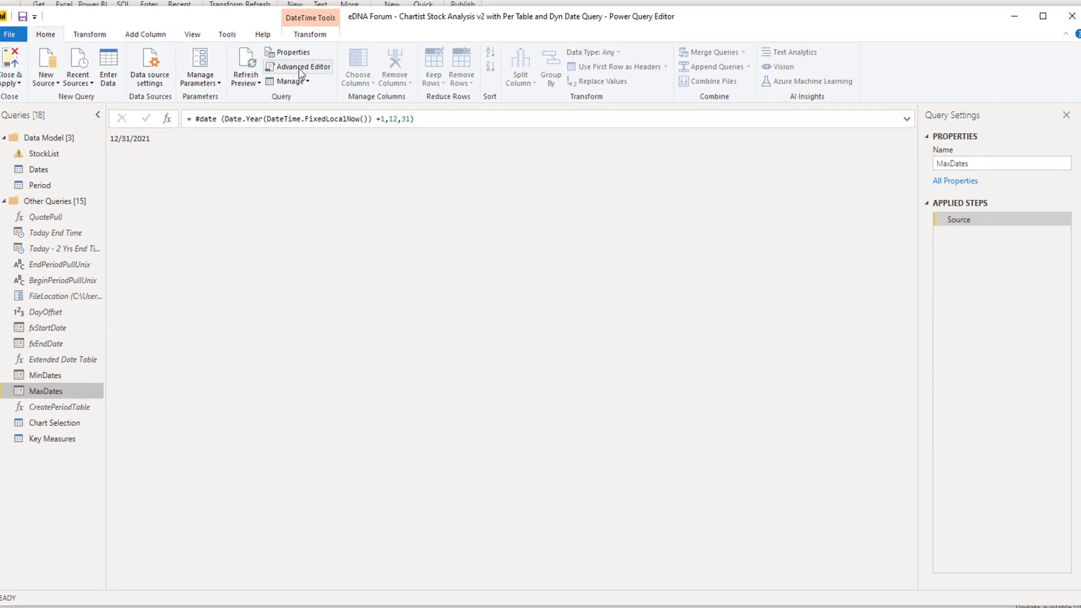
click(300, 70)
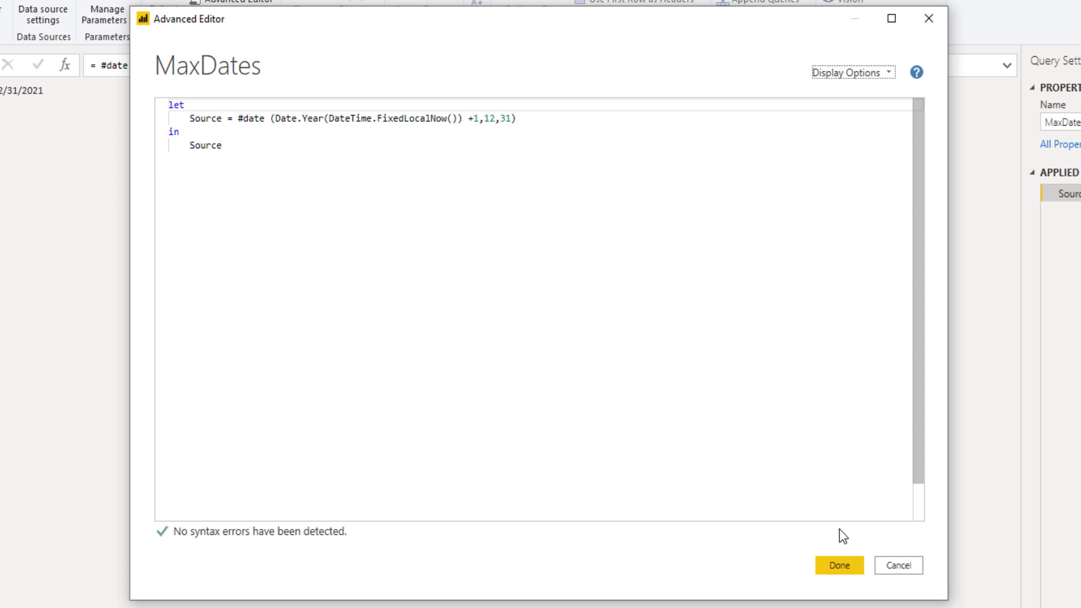
click(840, 567)
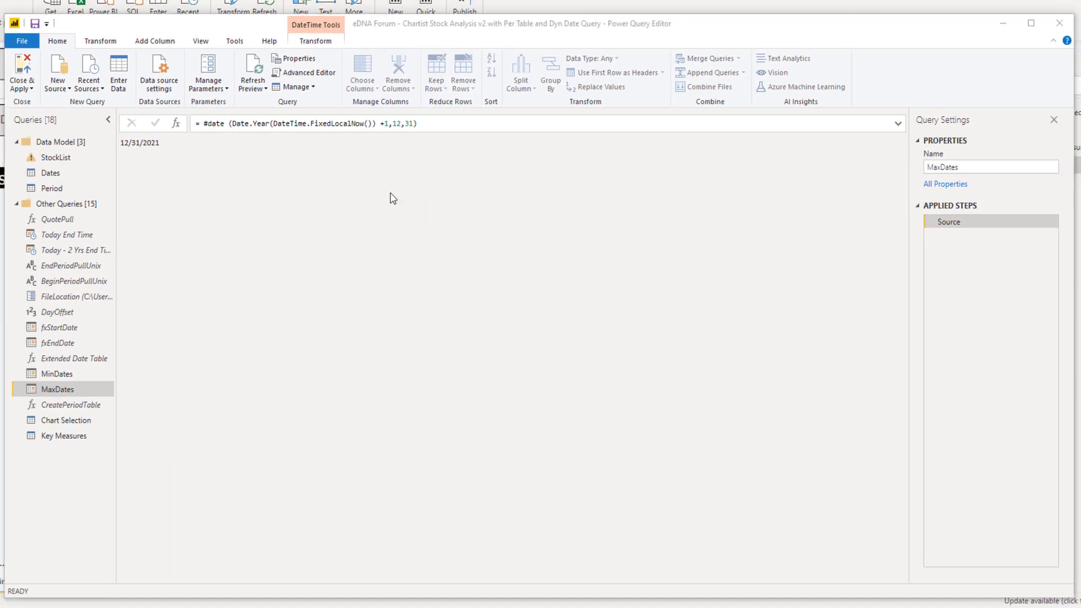
- Preview the Period query and browse its Period values (15D, 6M, All Dates, YTD) without filtering
click(51, 188)
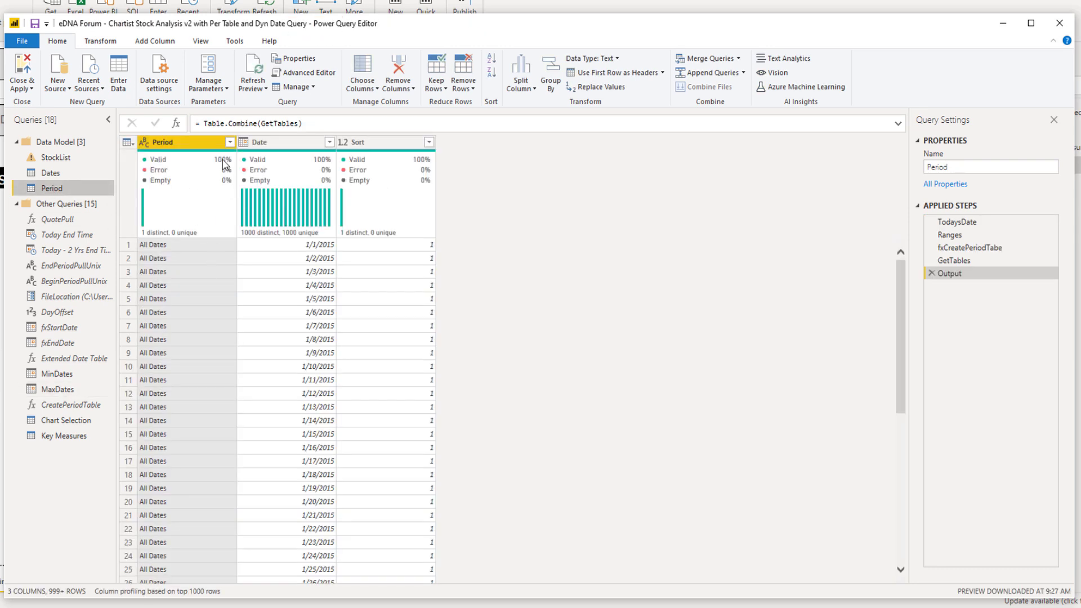
click(230, 143)
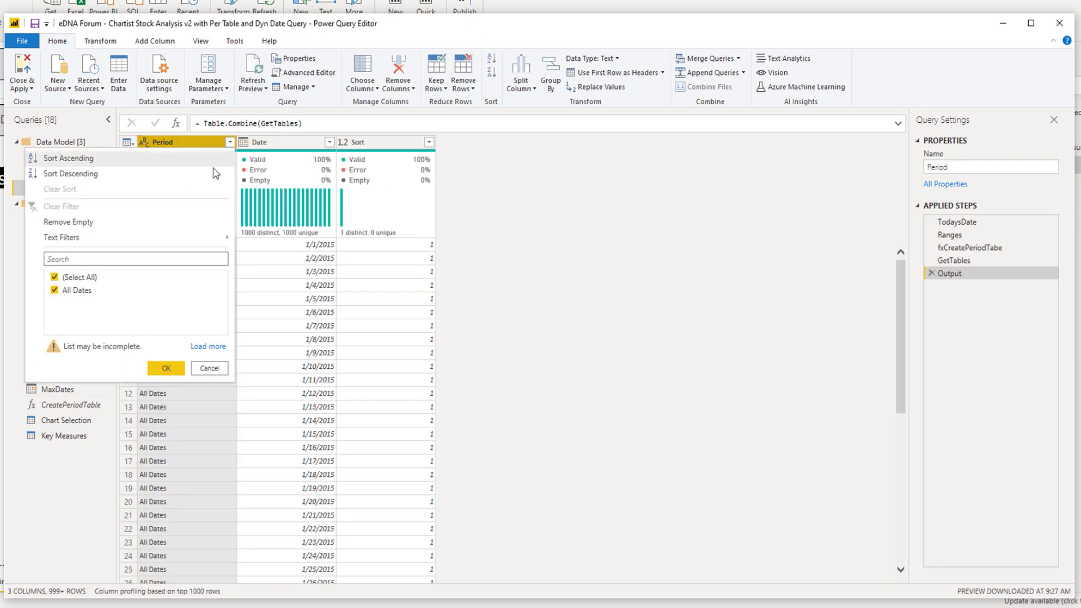
click(205, 347)
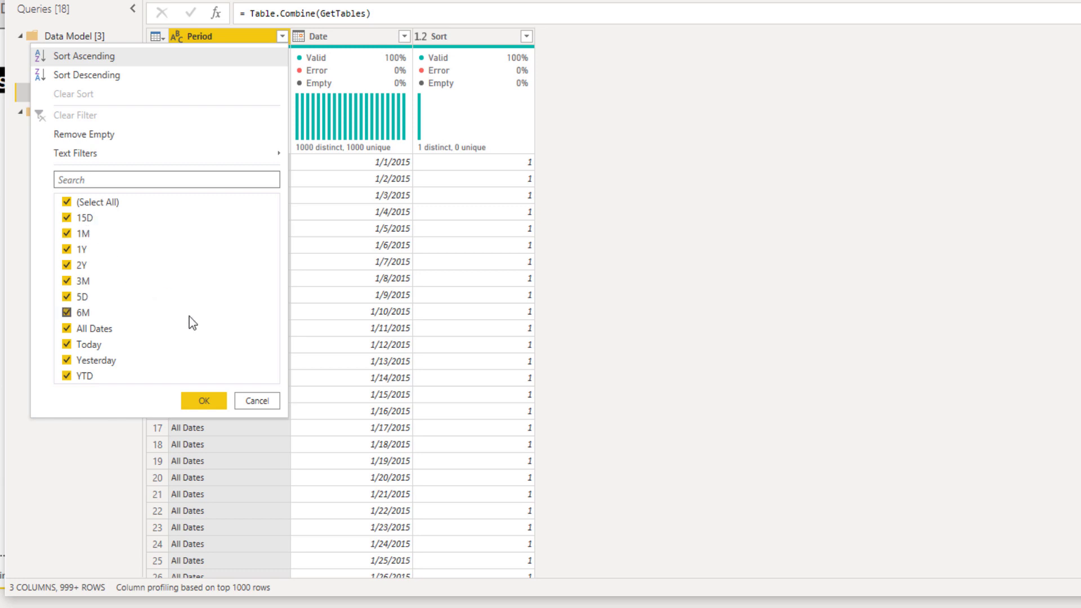
click(200, 401)
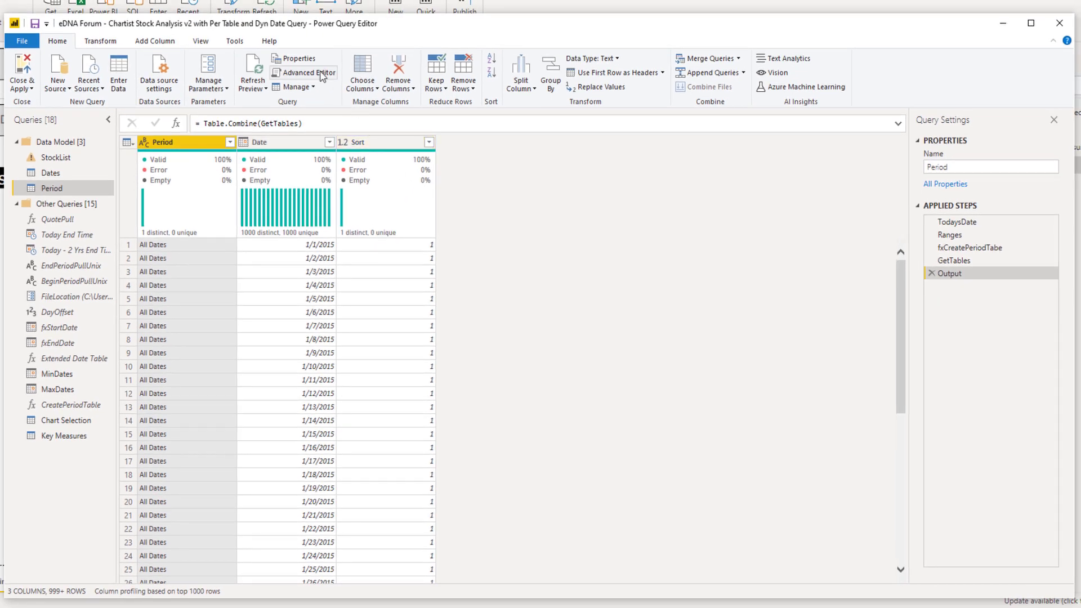
- Open the Period query's M code in Advanced Editor, showing ranges from All Dates to 2Y
click(316, 73)
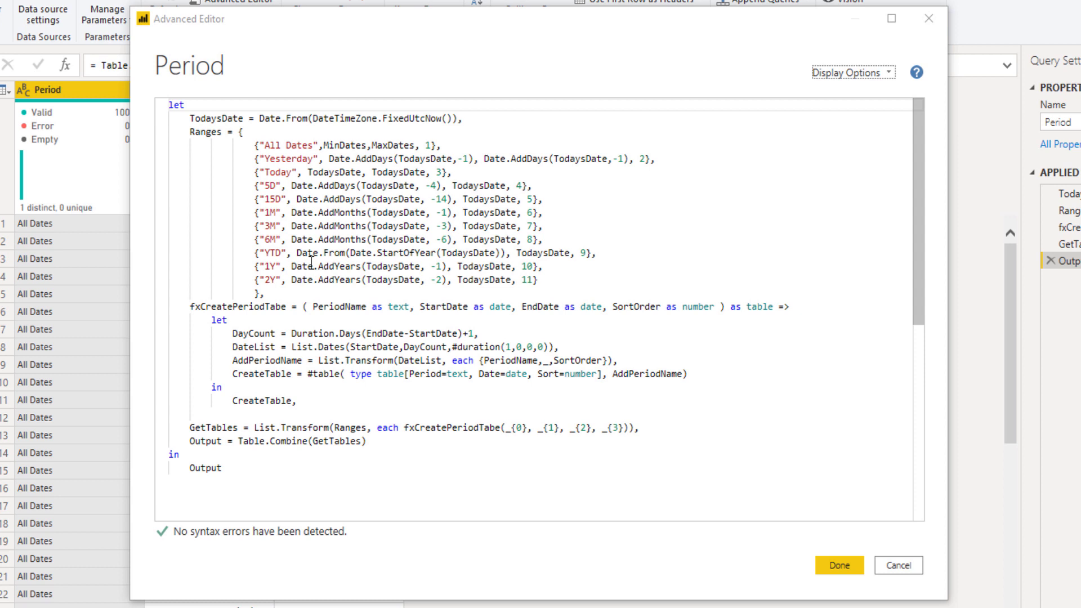
- Point out the YTD range definition in the Period code, then close the editor unchanged
click(438, 260)
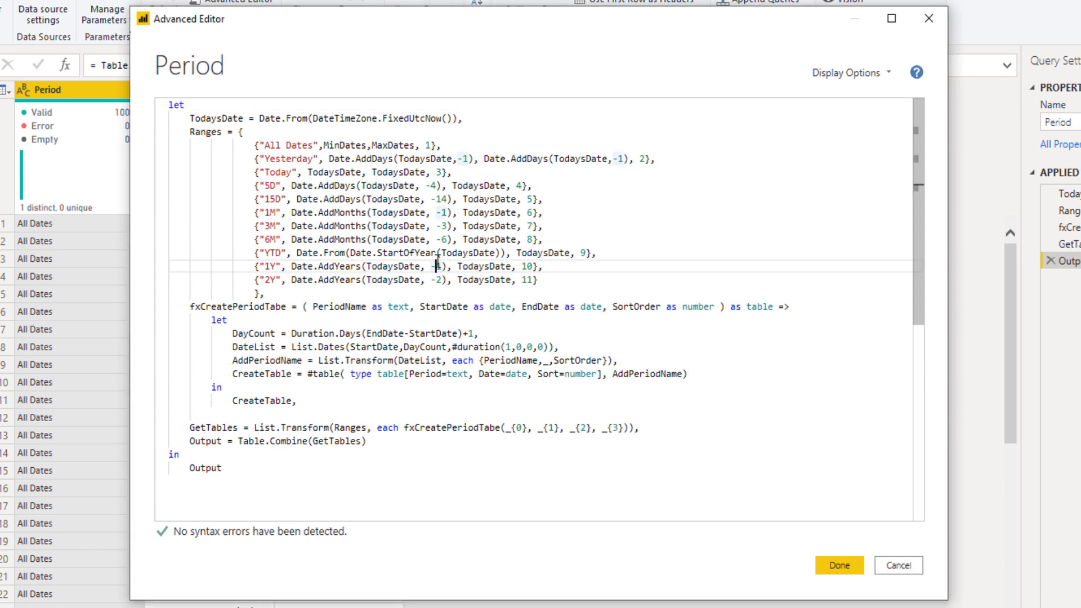
click(605, 253)
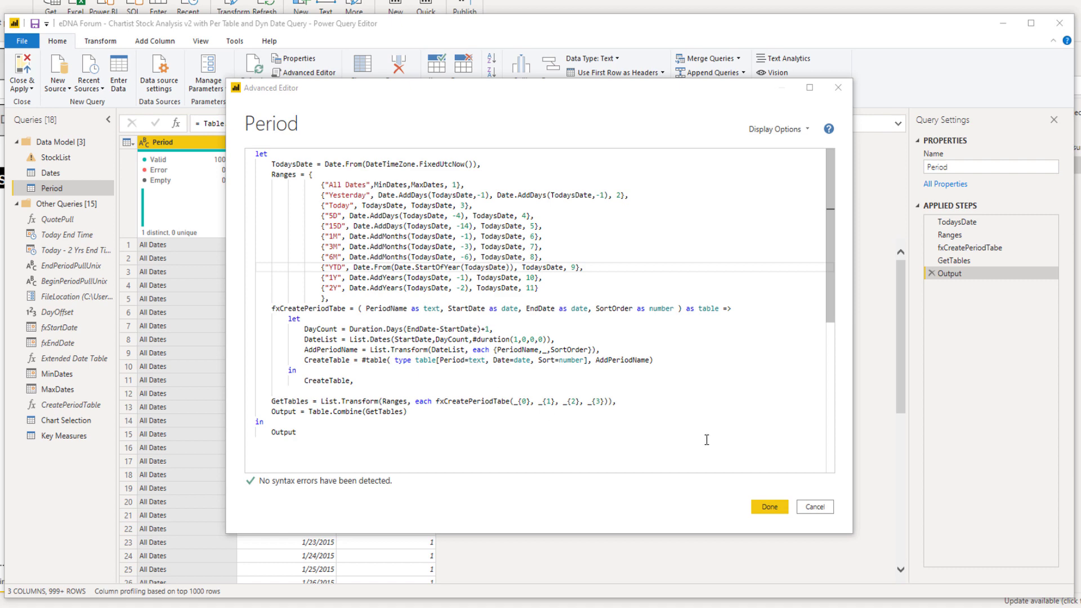
click(770, 507)
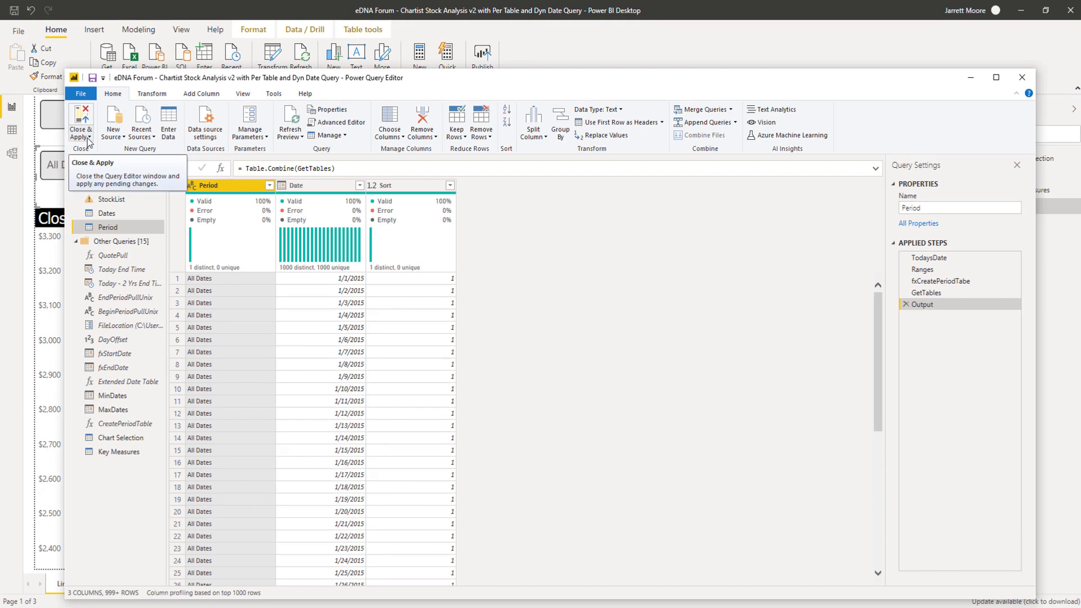
- Close and apply the query changes, then switch the Period slicer through YTD, 1Y and 2Y
click(88, 138)
click(97, 177)
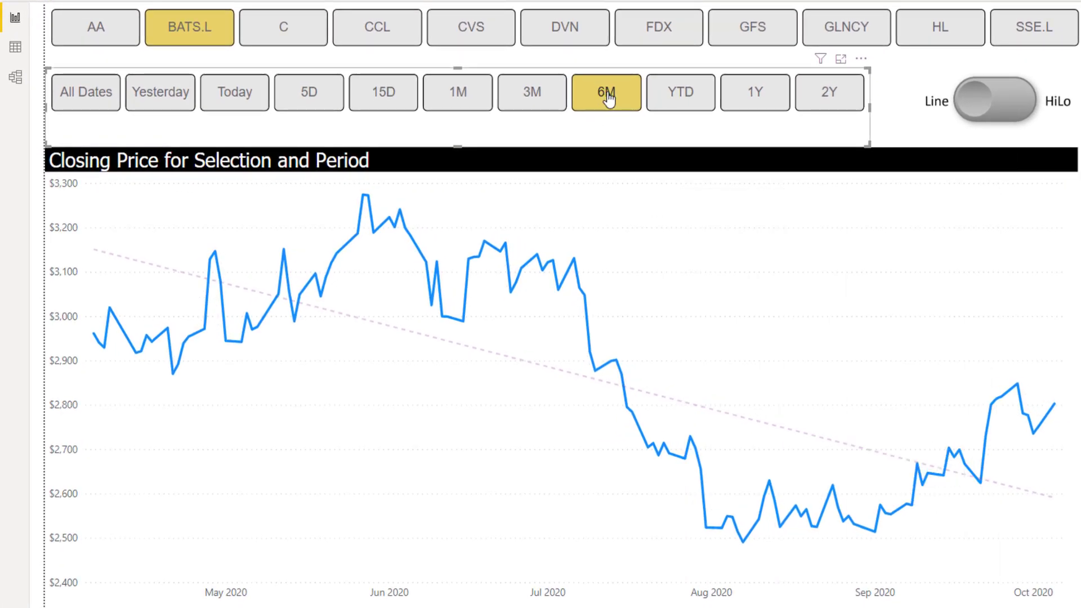
click(693, 97)
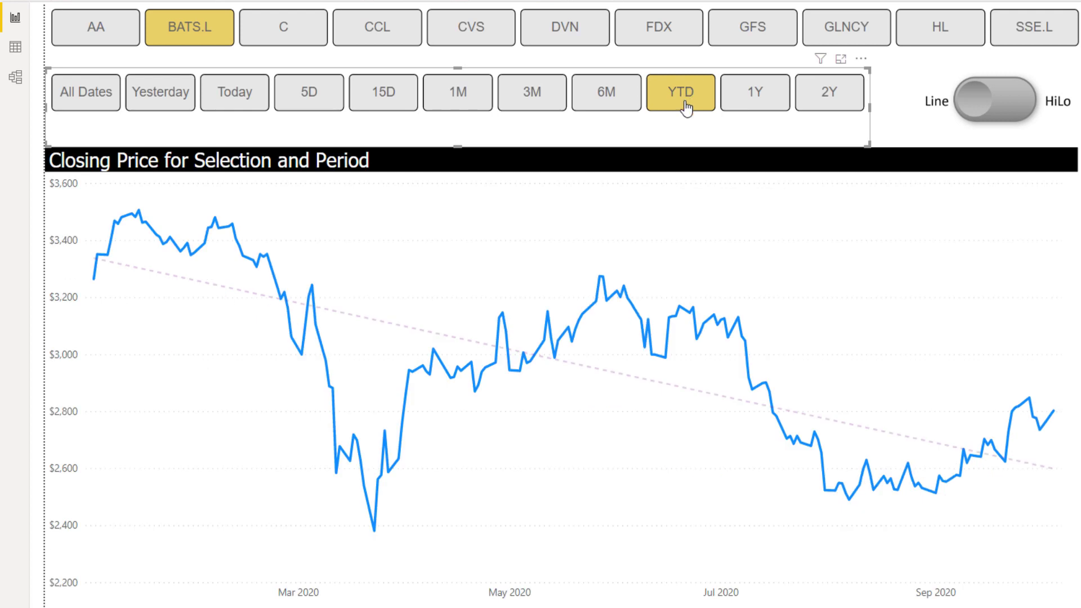
click(752, 99)
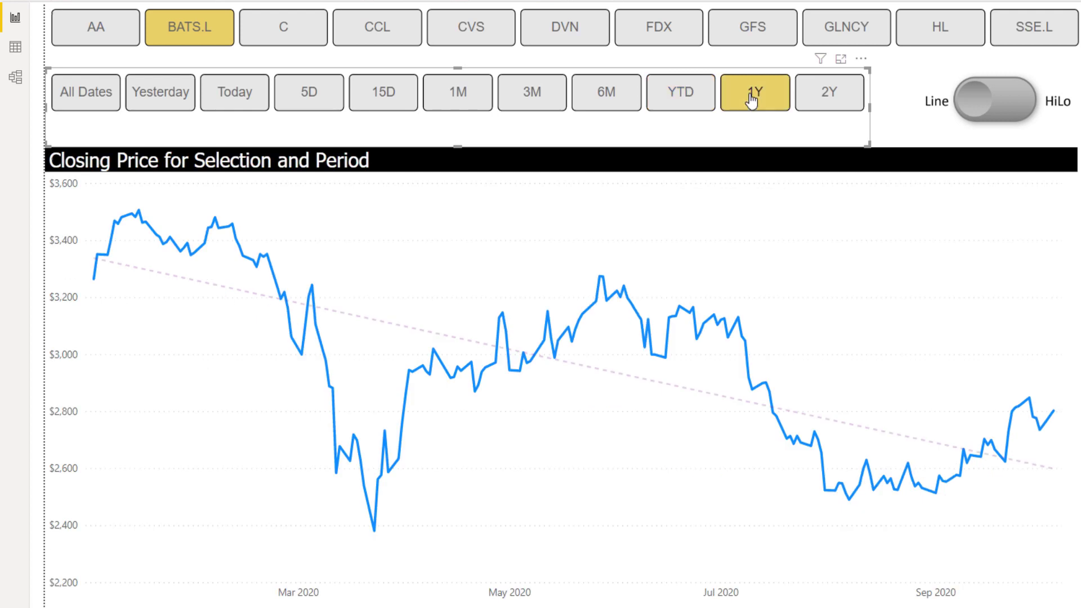
click(826, 98)
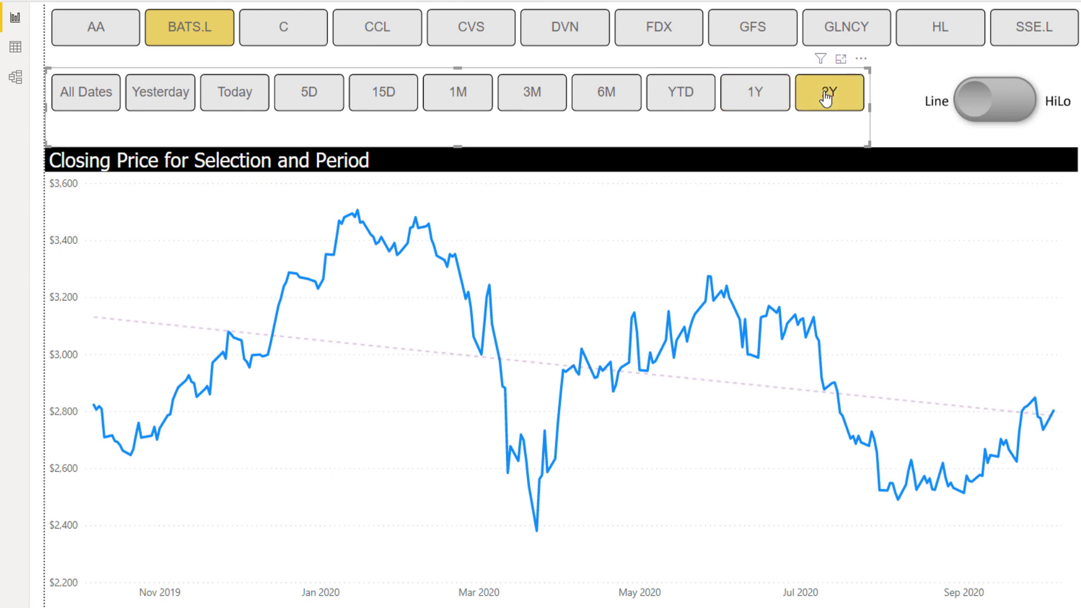